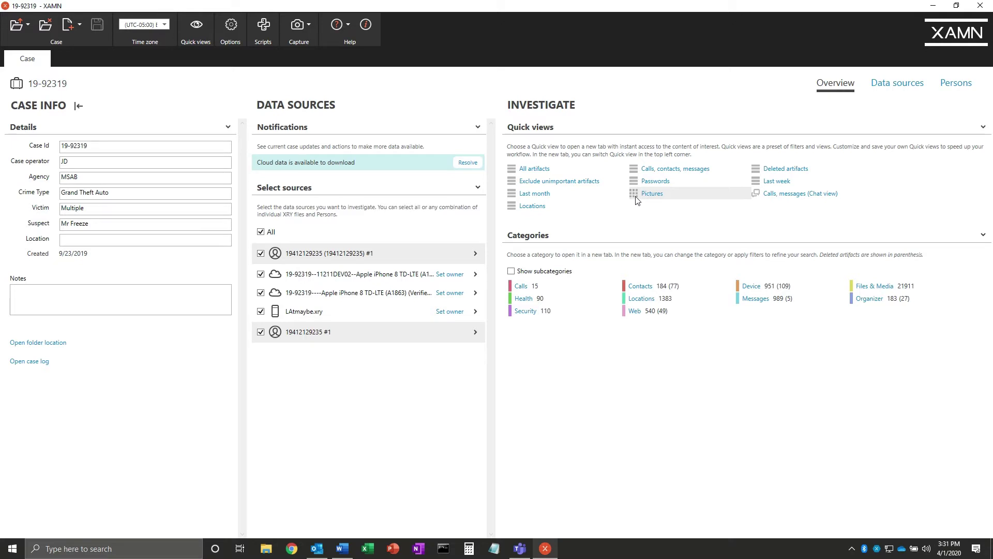
# - Open the Pictures quick view and switch the file size order to smallest first and back to largest first
pyautogui.click(636, 200)
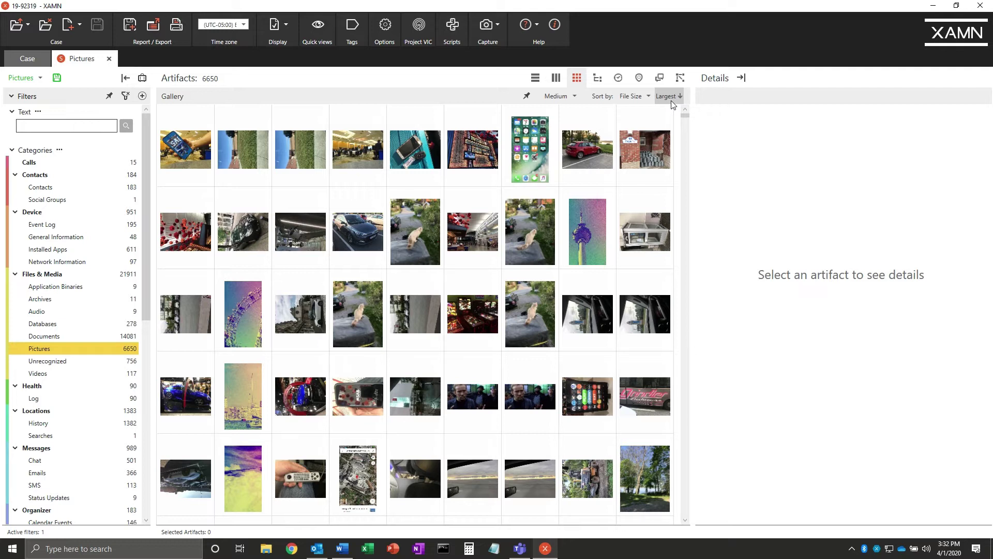
pyautogui.click(667, 96)
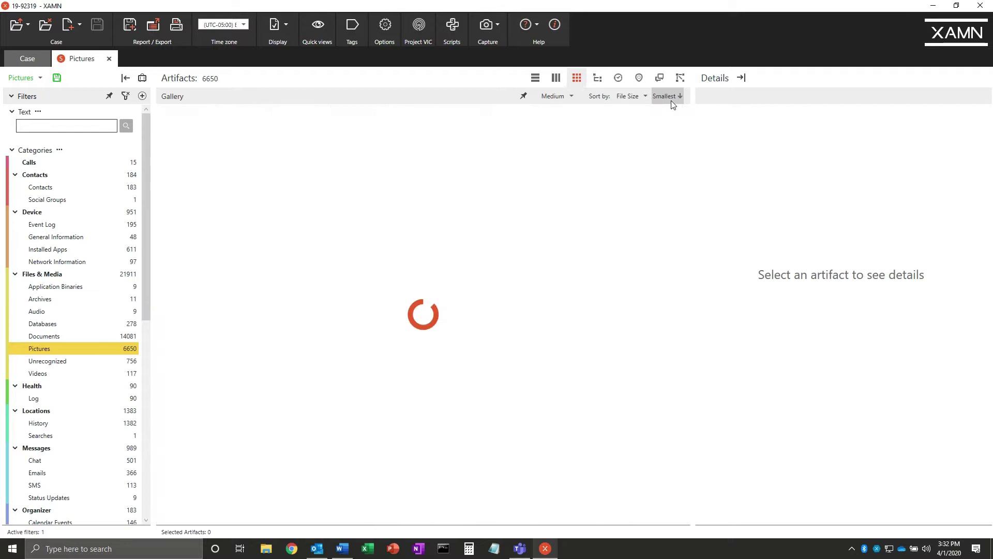
pyautogui.click(668, 97)
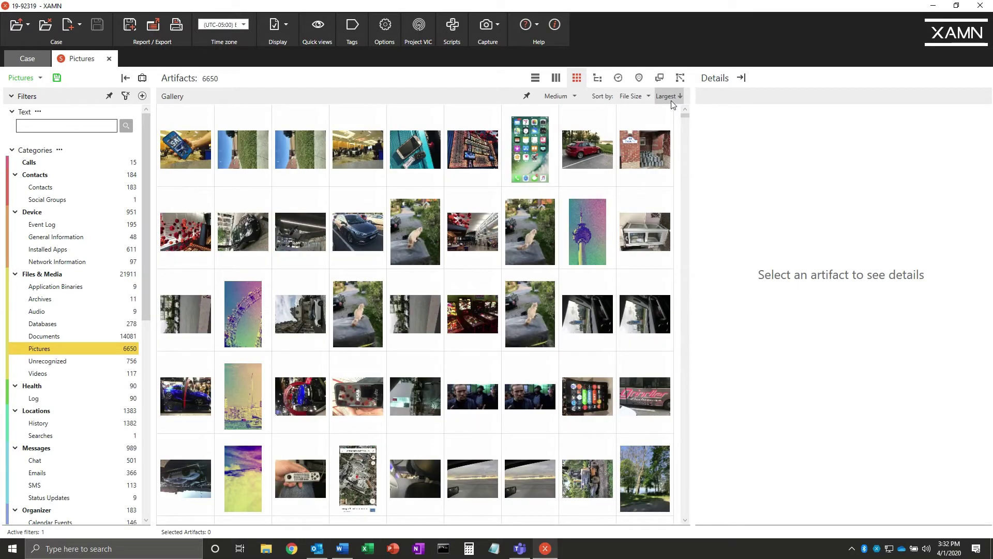
# - Sort the picture gallery by Time and set the sorting back to File Size
pyautogui.click(641, 97)
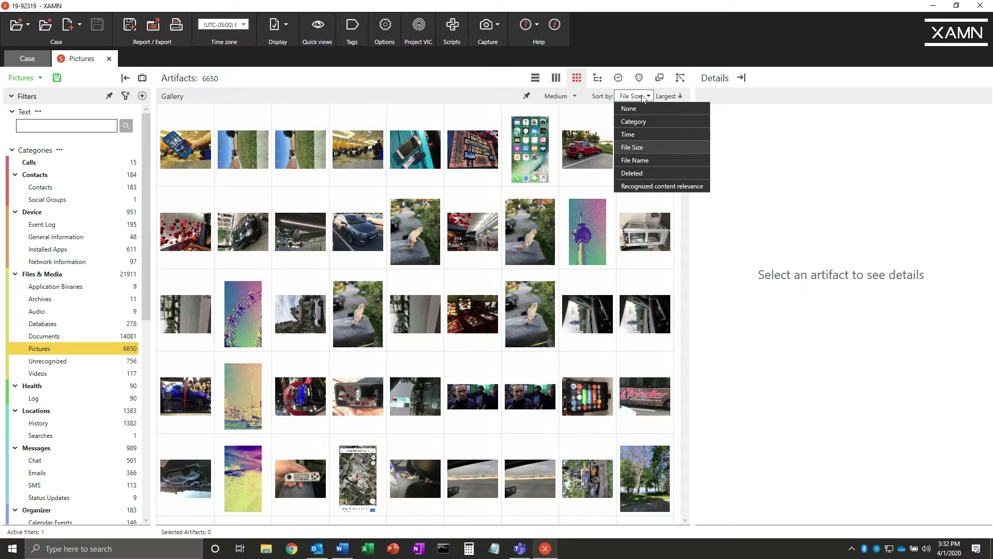
pyautogui.click(645, 134)
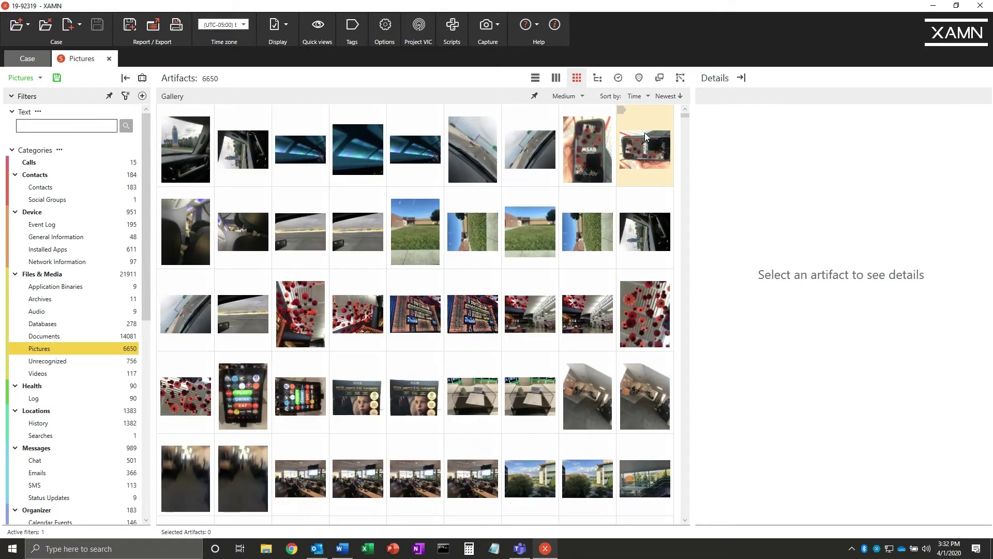
pyautogui.click(637, 97)
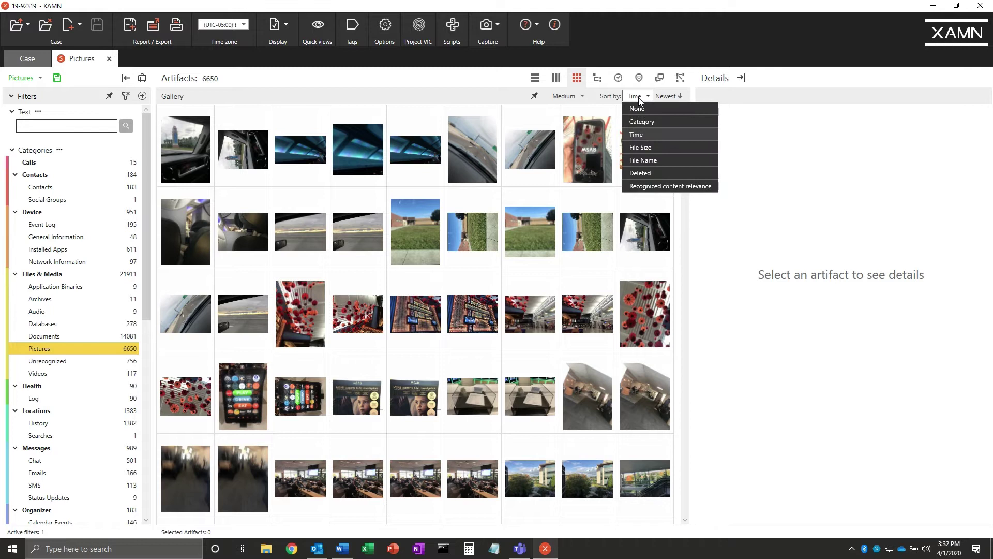
pyautogui.click(651, 150)
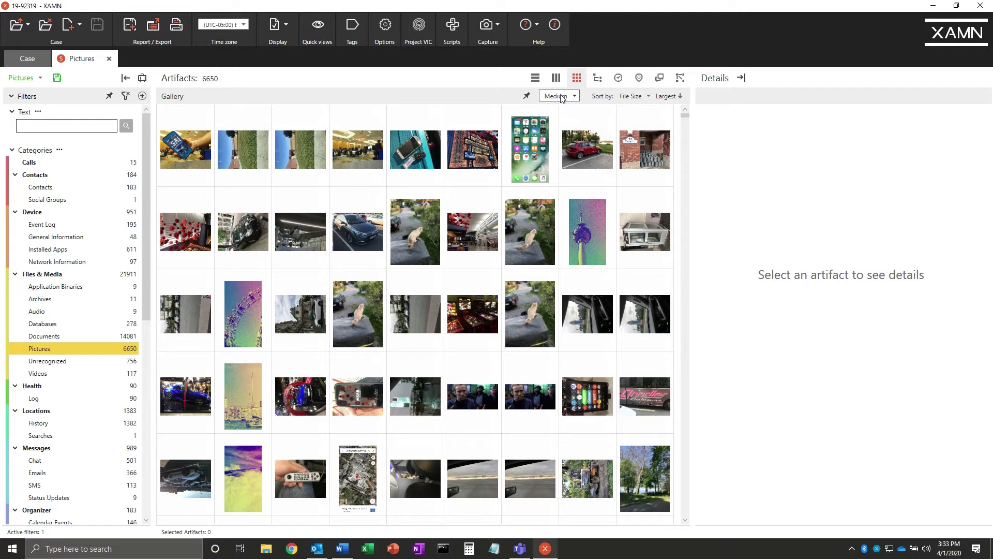
# - Try the Small and Large thumbnail sizes in the gallery and return the size to Medium
pyautogui.click(562, 98)
pyautogui.click(567, 121)
pyautogui.click(566, 97)
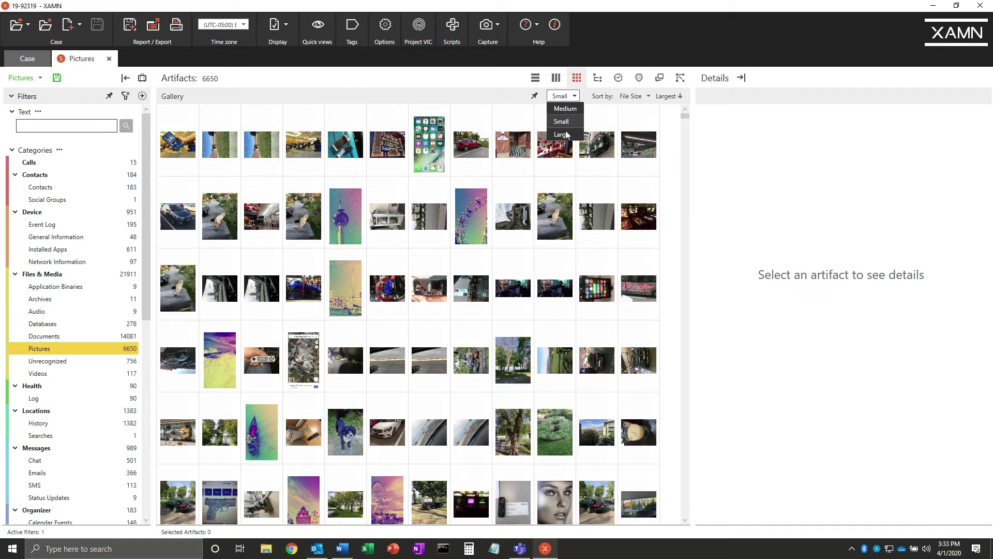
pyautogui.click(566, 135)
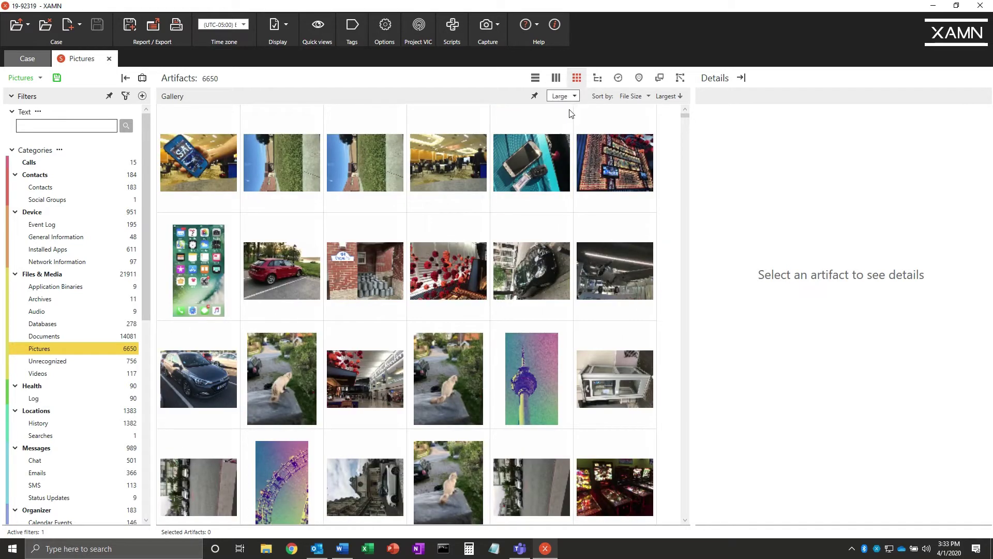
pyautogui.click(566, 97)
pyautogui.click(570, 111)
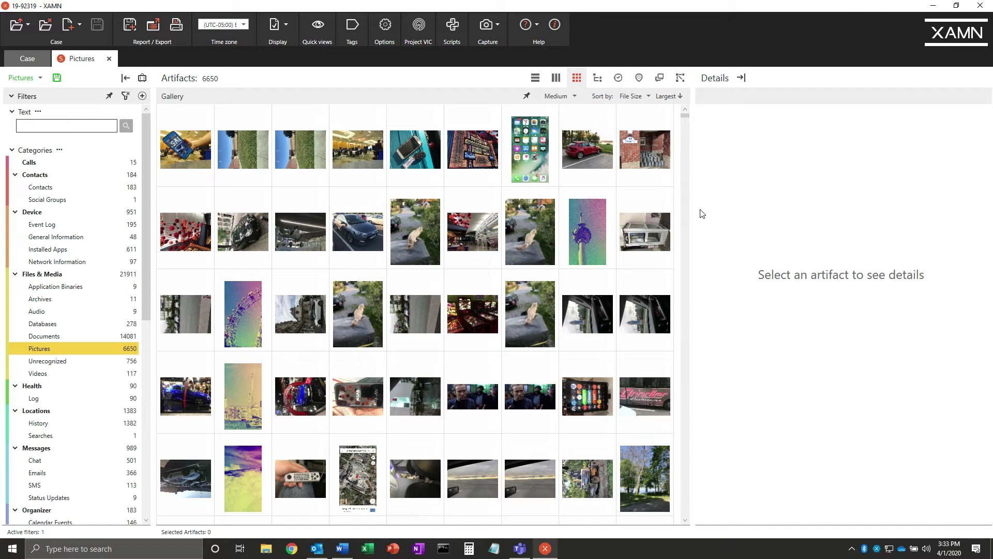
# - Select the first picture in the gallery and rotate its details preview through a full turn
pyautogui.click(187, 155)
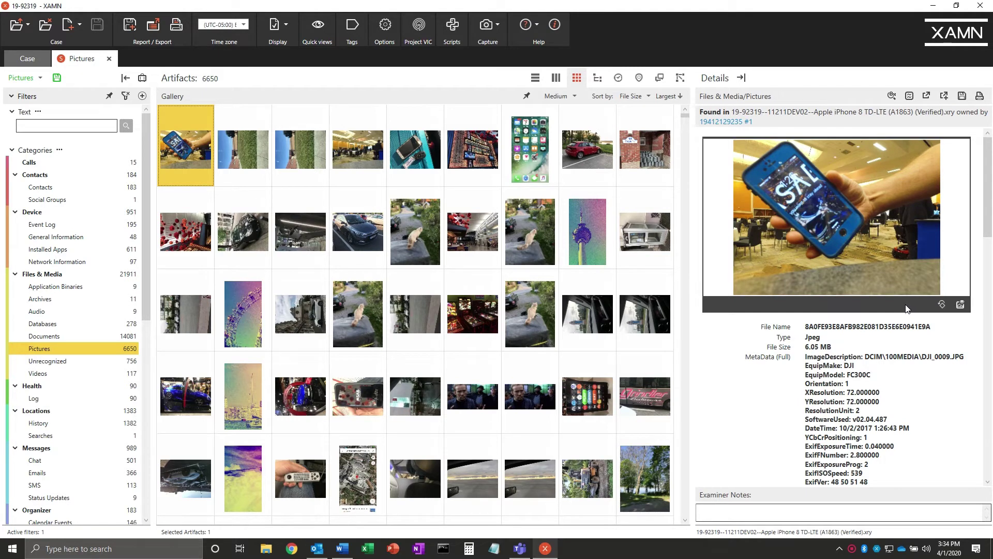
pyautogui.click(939, 303)
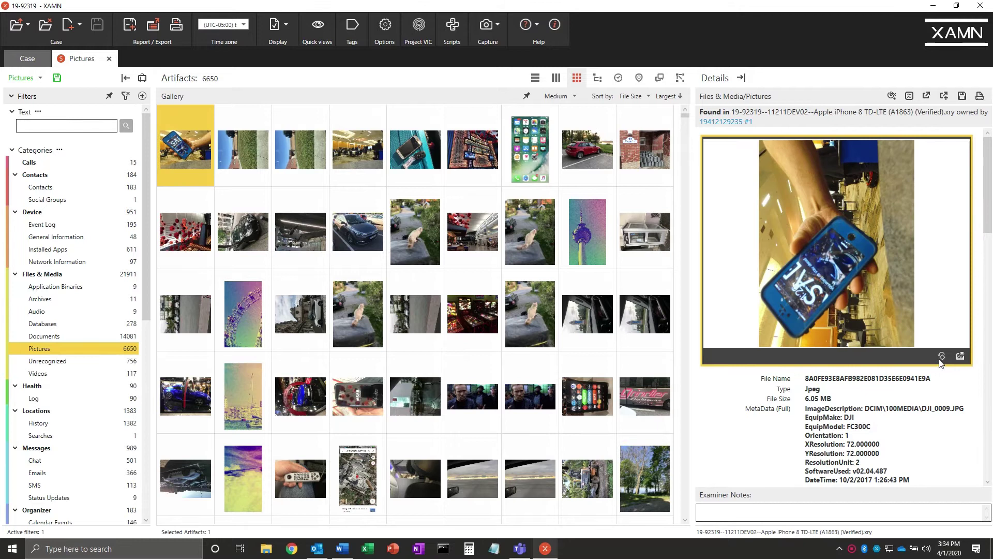
pyautogui.click(938, 304)
pyautogui.click(941, 304)
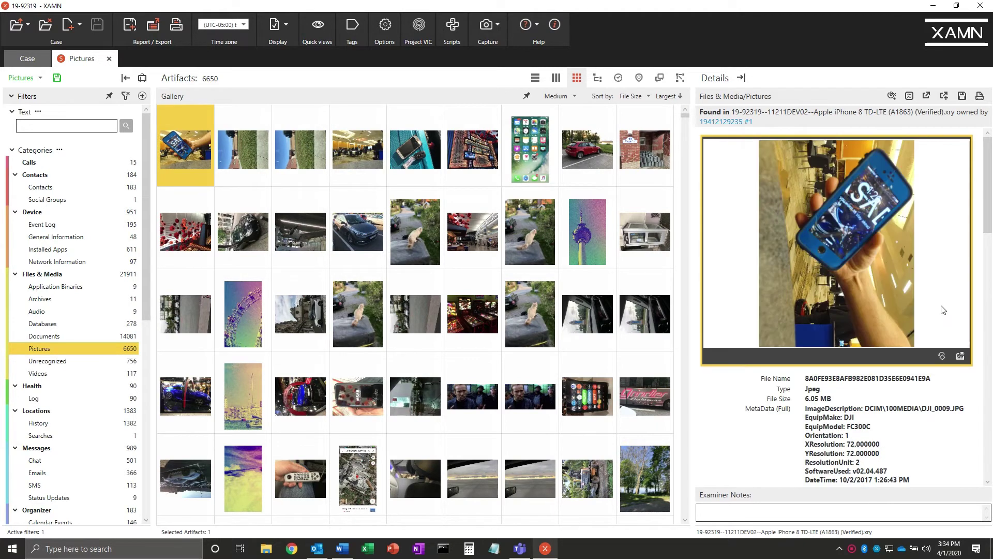
pyautogui.click(942, 305)
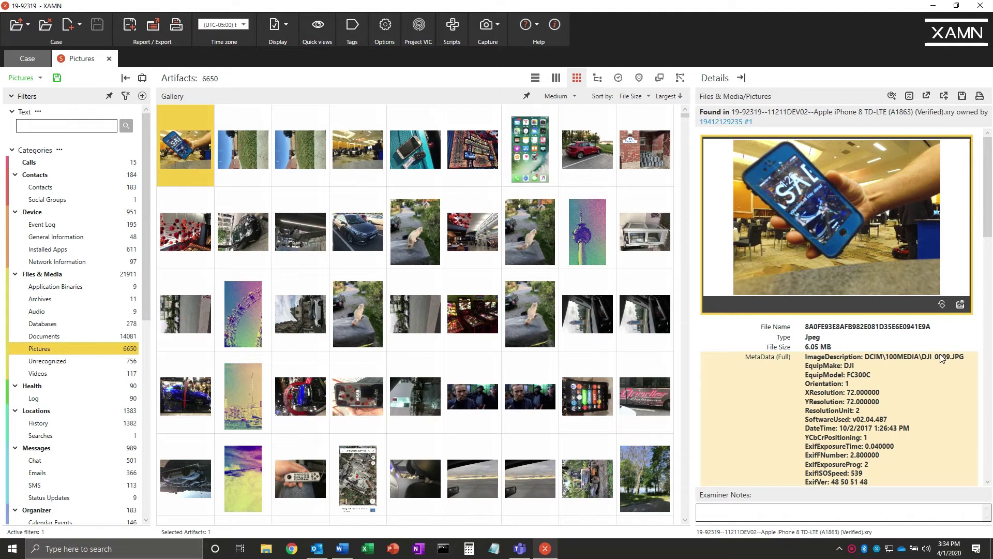
# - Open the picture in the separate Picture Viewer, move the window aside and rotate the image through a full turn
pyautogui.click(960, 305)
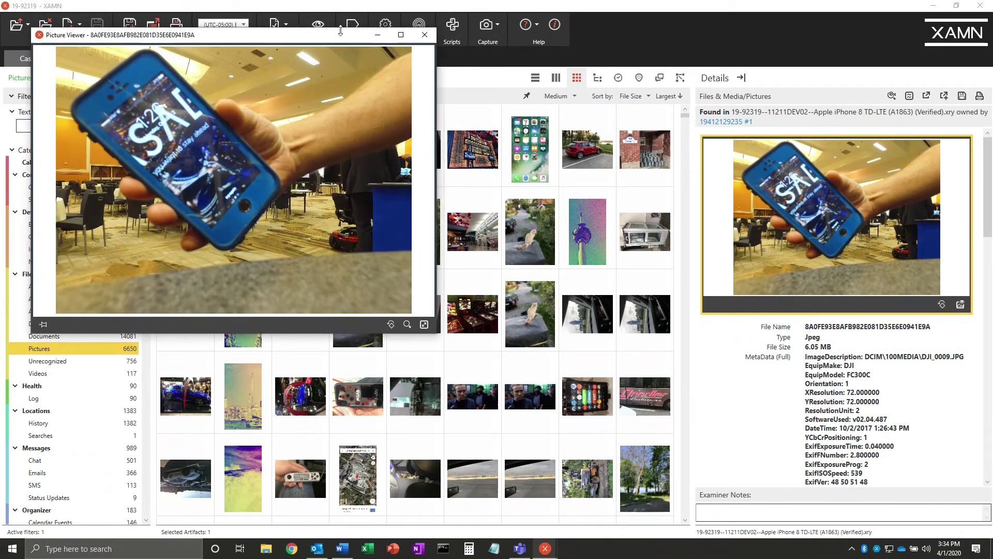
pyautogui.moveTo(212, 38); pyautogui.dragTo(647, 66)
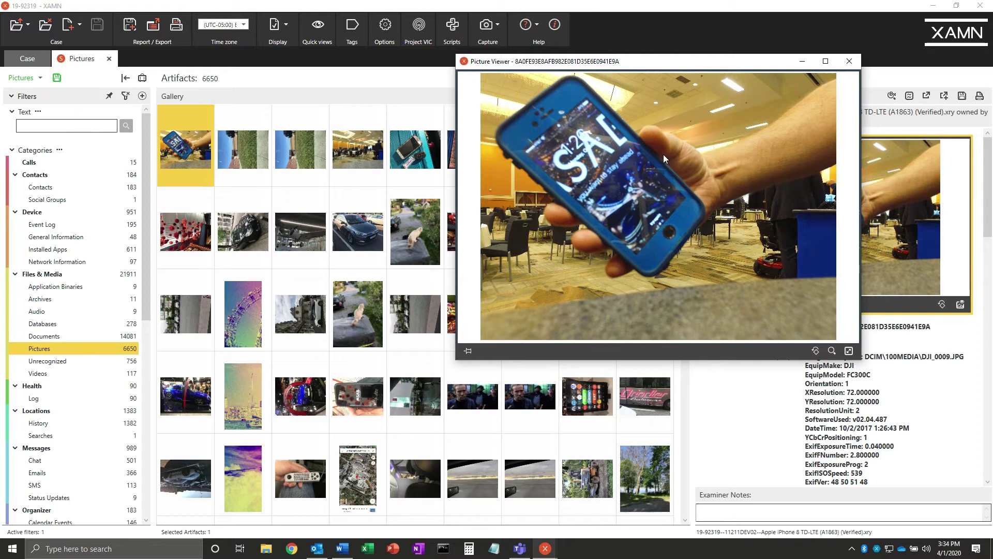
pyautogui.click(815, 353)
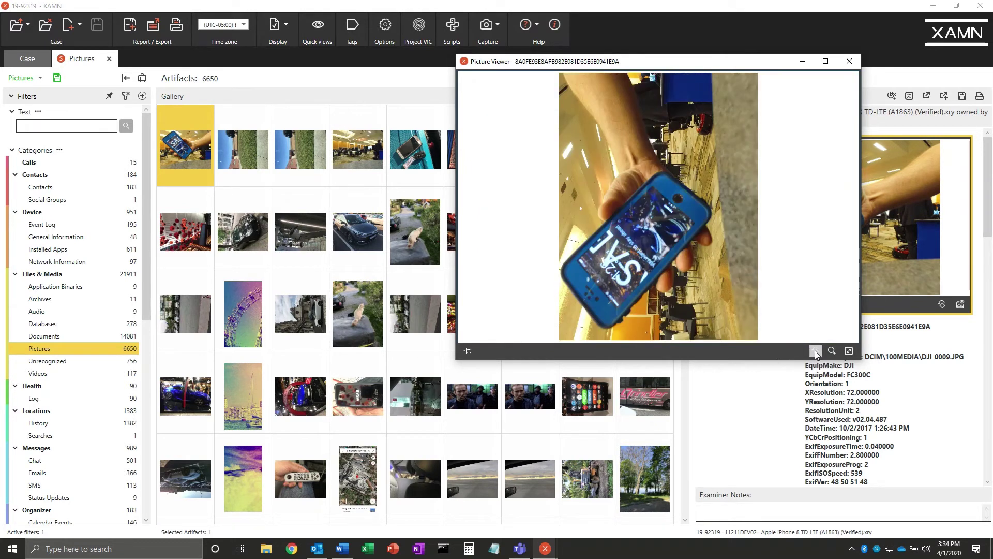
pyautogui.click(815, 353)
pyautogui.click(816, 352)
pyautogui.click(816, 353)
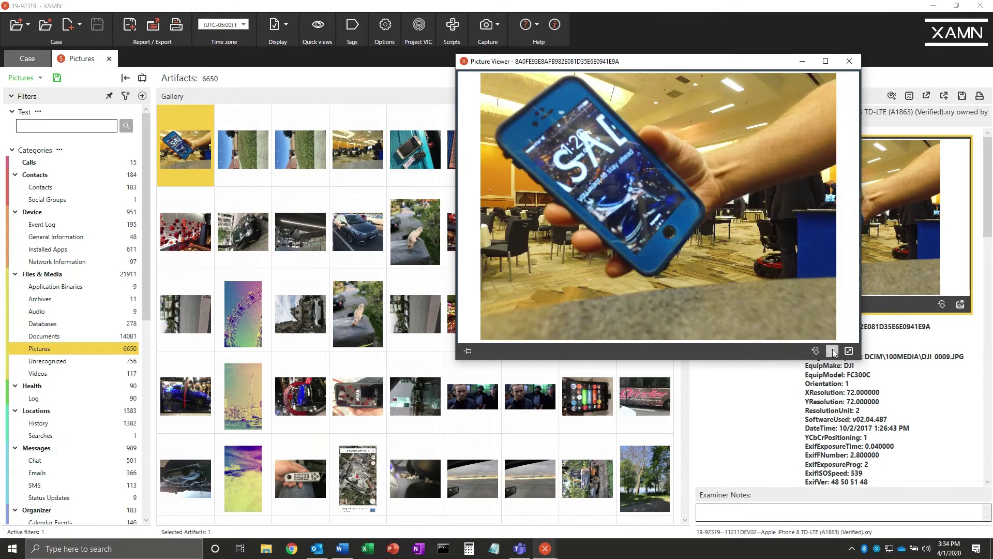
# - Zoom in on the phone picture in the Picture Viewer and fit the image back to the window
pyautogui.click(832, 351)
pyautogui.moveTo(834, 382); pyautogui.dragTo(837, 373)
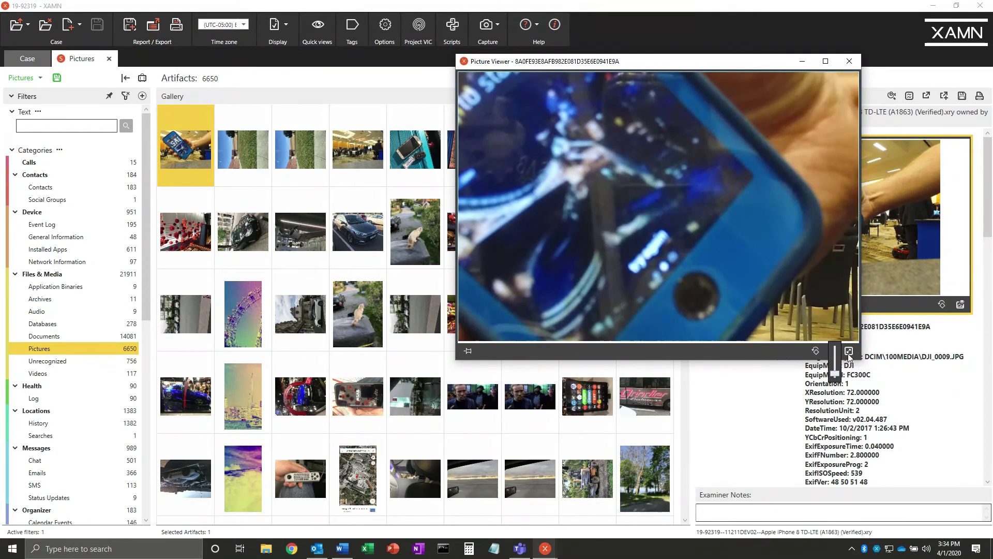
pyautogui.click(845, 352)
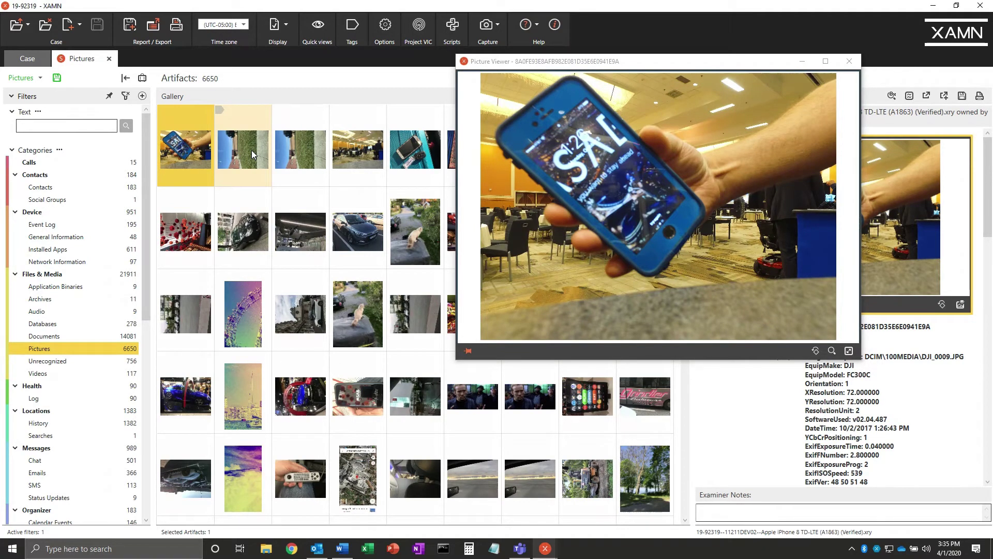
# - View the lawn, grey car and phone-with-key pictures in the pinned Picture Viewer and close the viewer
pyautogui.click(252, 150)
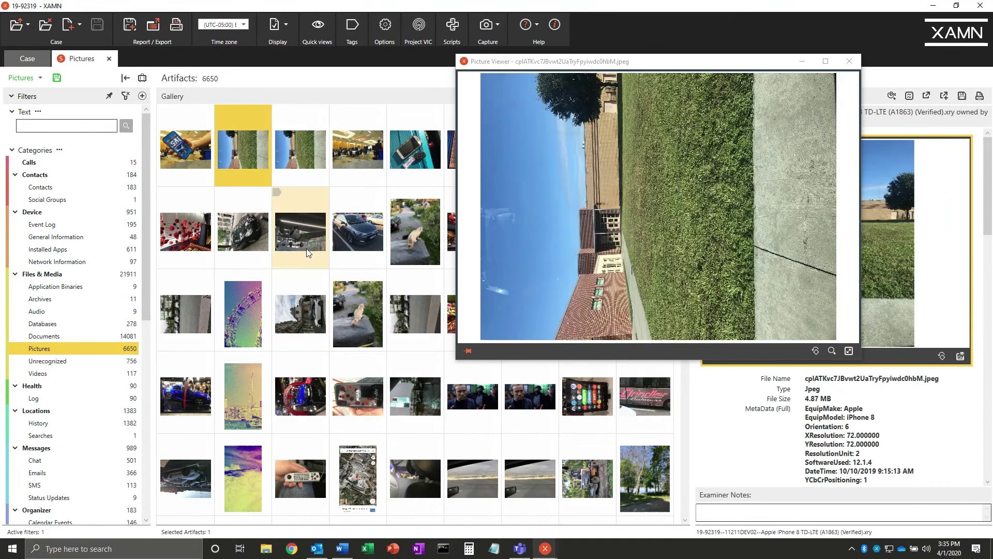
pyautogui.click(347, 239)
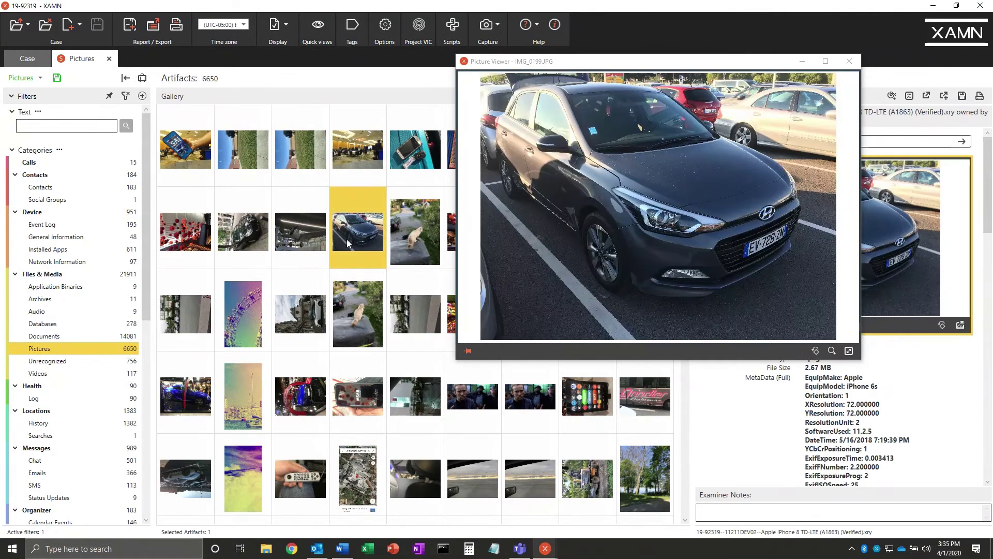
pyautogui.click(420, 159)
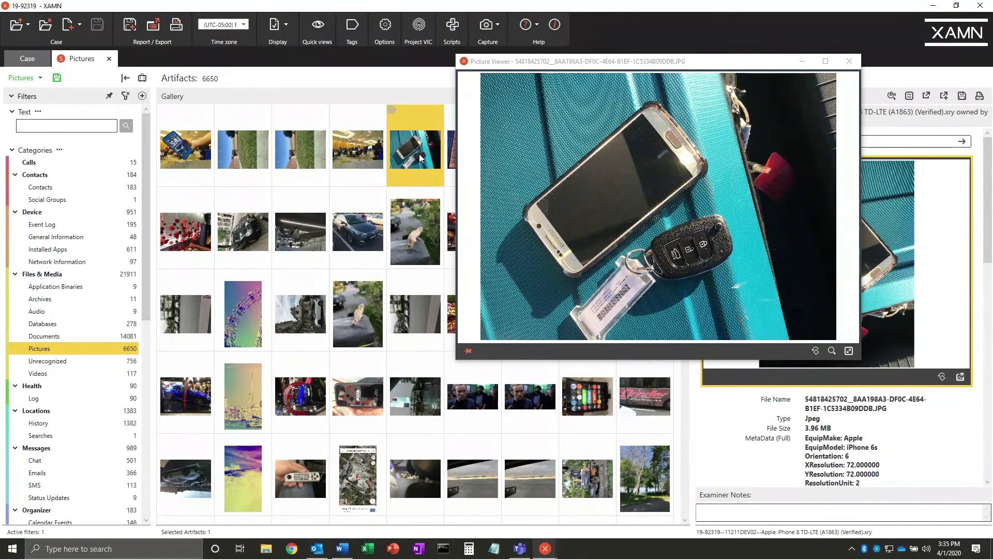
pyautogui.click(849, 61)
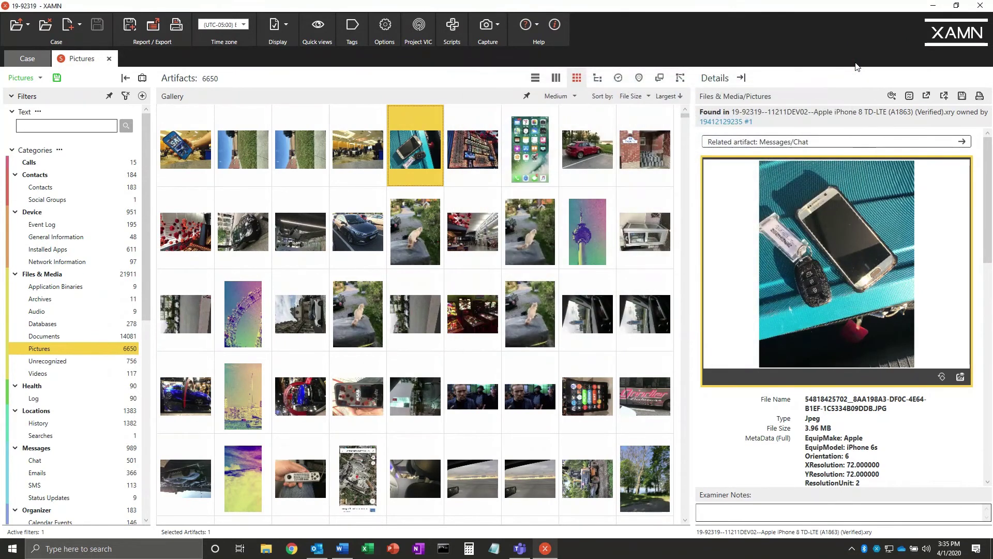
# - Inspect the hex source data of the first gallery picture and close the hex view
pyautogui.click(201, 145)
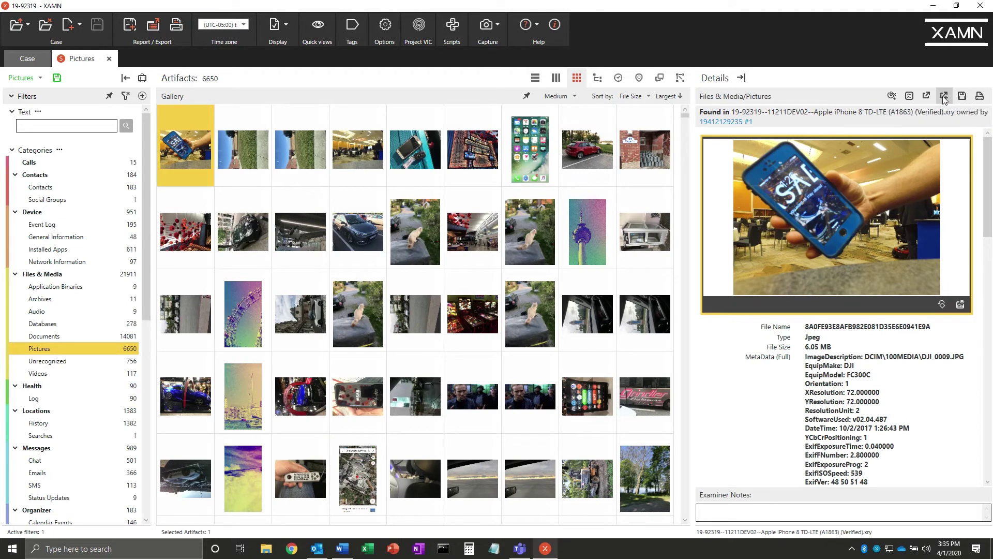
pyautogui.click(892, 95)
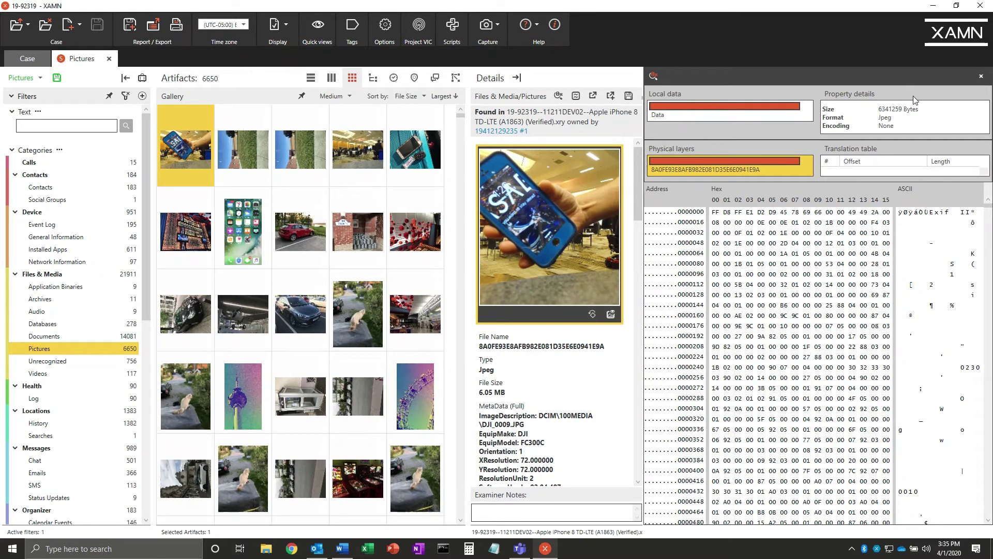
pyautogui.click(981, 77)
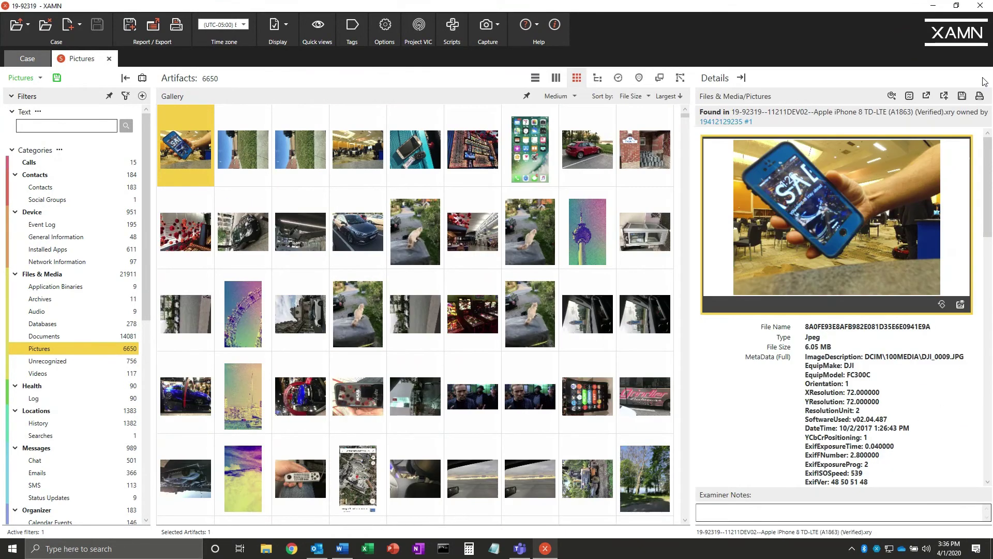
# - Find pictures with the same dHash value as the selected one and inspect the 6.05 MB and 180.54 KB copies
pyautogui.click(910, 96)
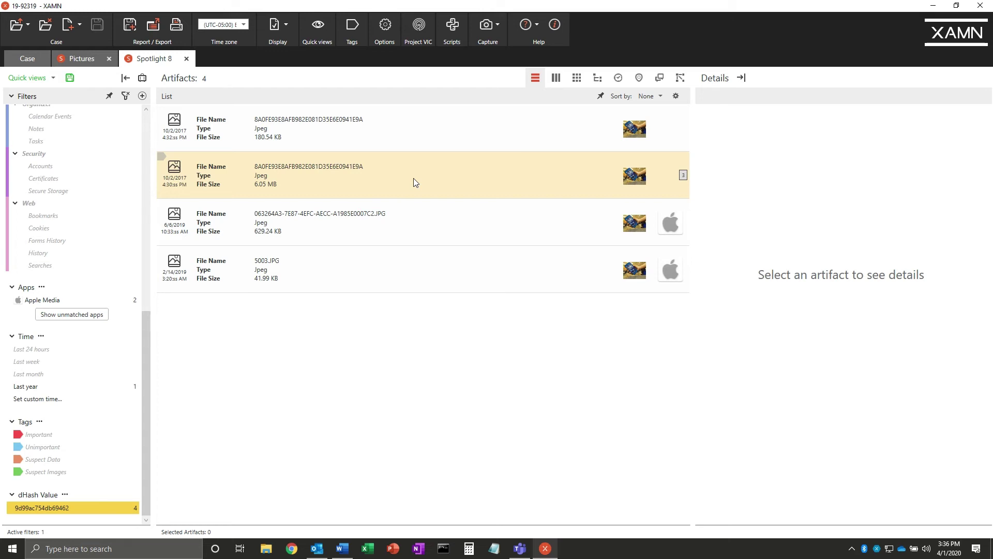
pyautogui.click(414, 181)
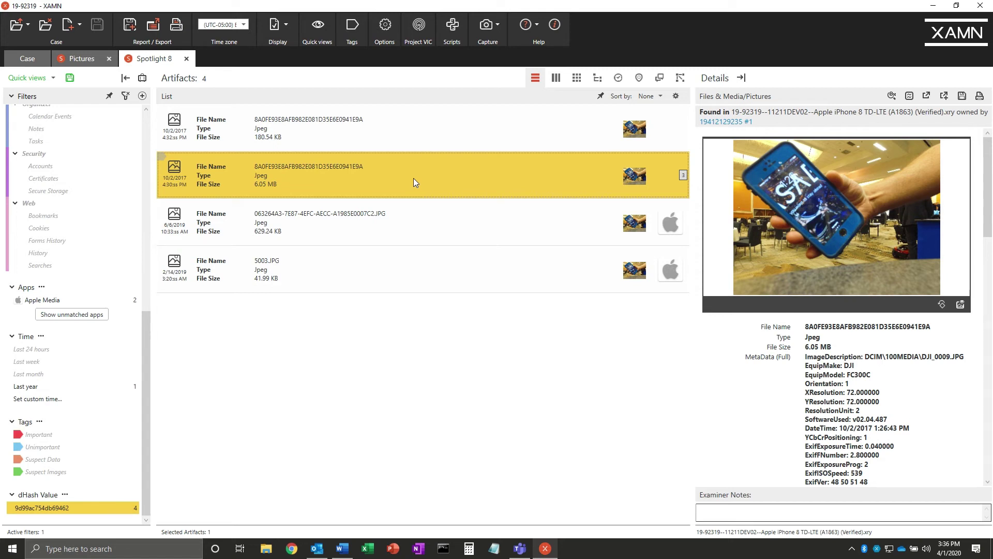
pyautogui.click(422, 136)
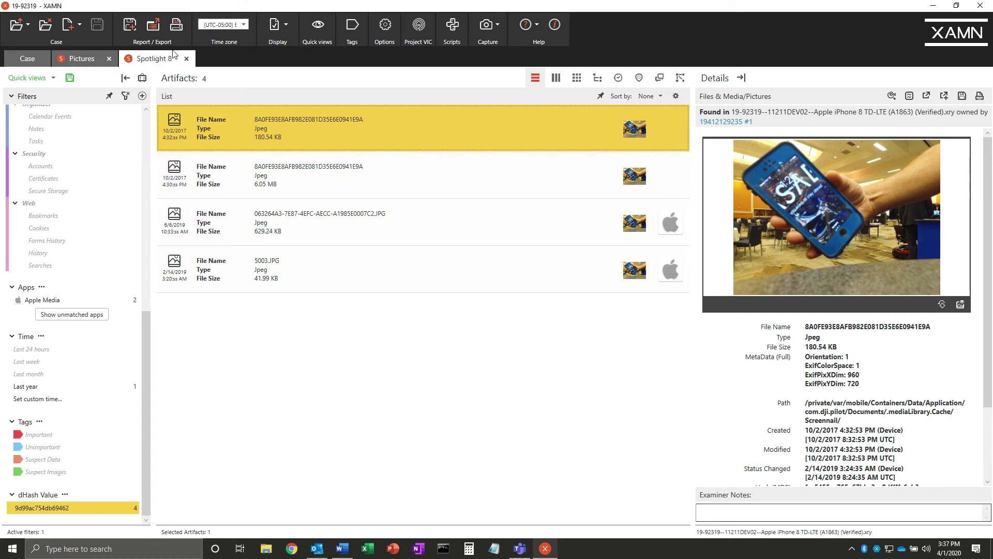
# - Go back to the Pictures gallery, view the selected picture in the default external photo app and close that app
pyautogui.click(78, 58)
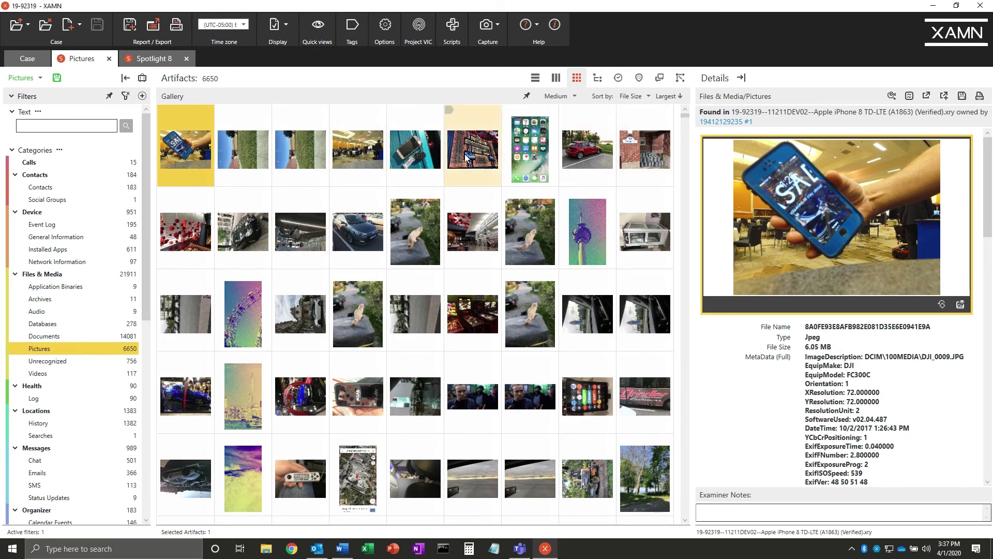
pyautogui.click(927, 98)
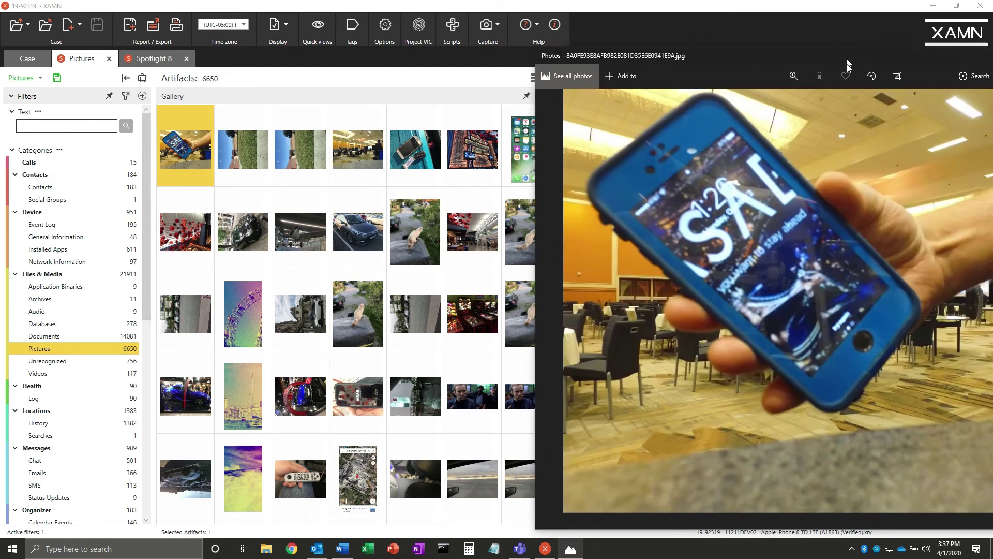
pyautogui.moveTo(846, 11); pyautogui.dragTo(397, 20)
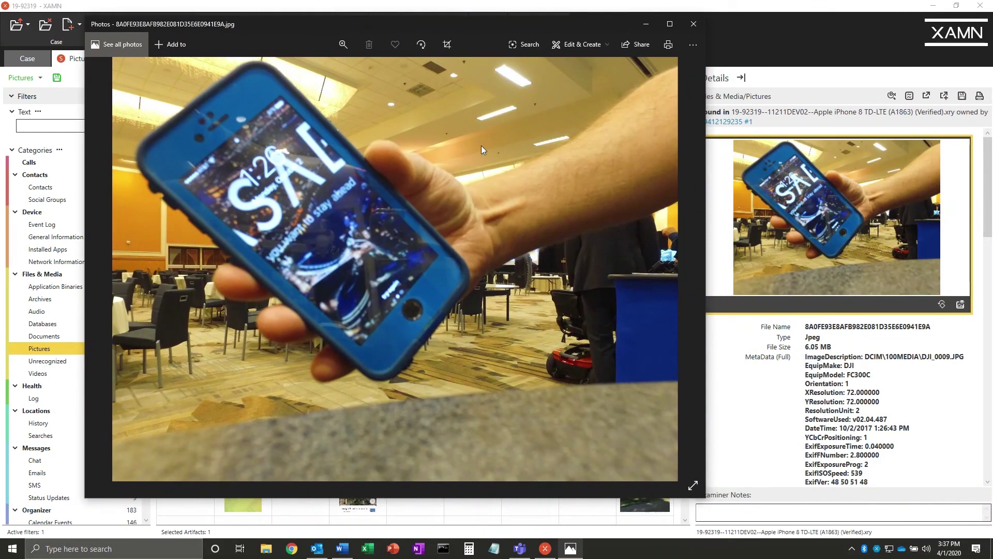
pyautogui.click(694, 24)
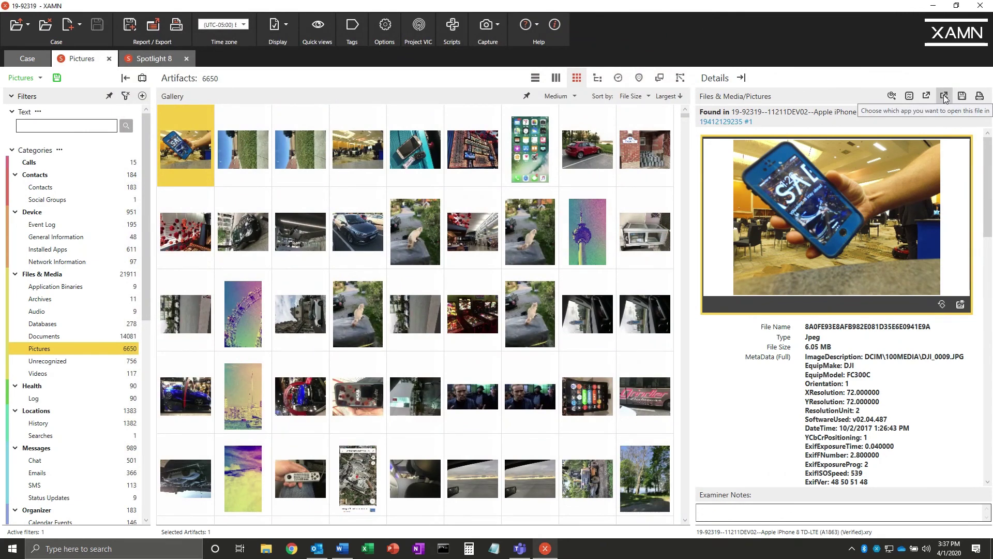
# - Choose Photos from the list of available apps to view the selected picture, and close the app after viewing
pyautogui.click(944, 97)
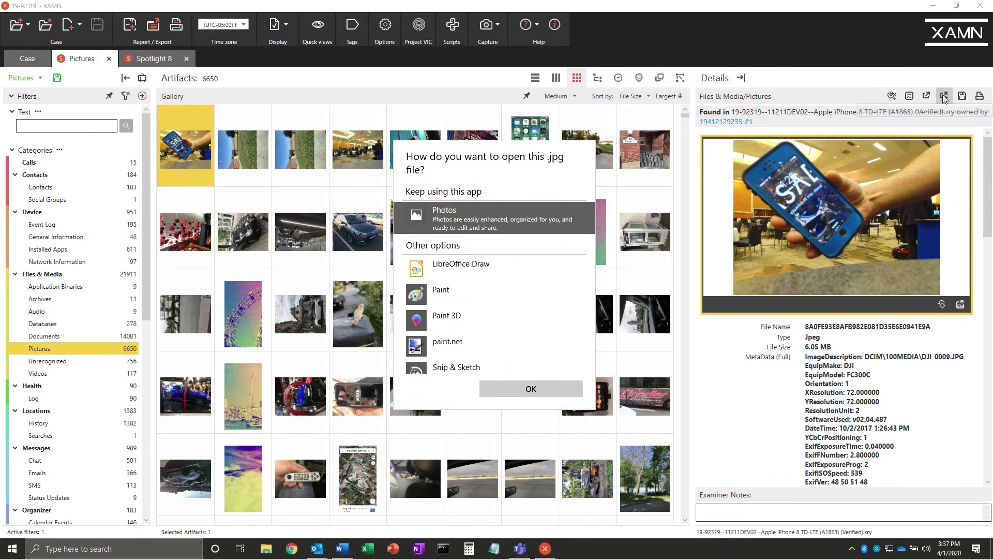
pyautogui.scroll(-3, 469, 330)
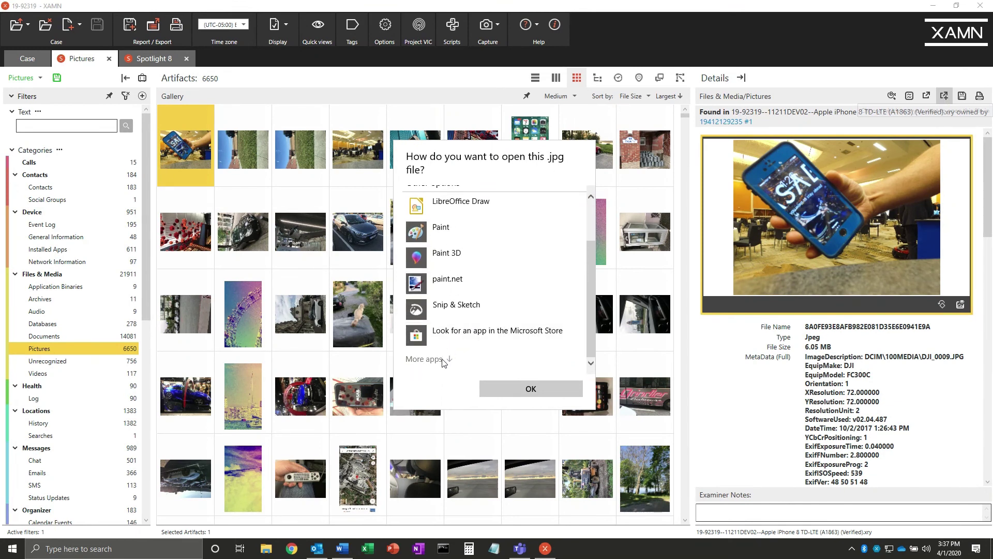
pyautogui.scroll(3, 445, 356)
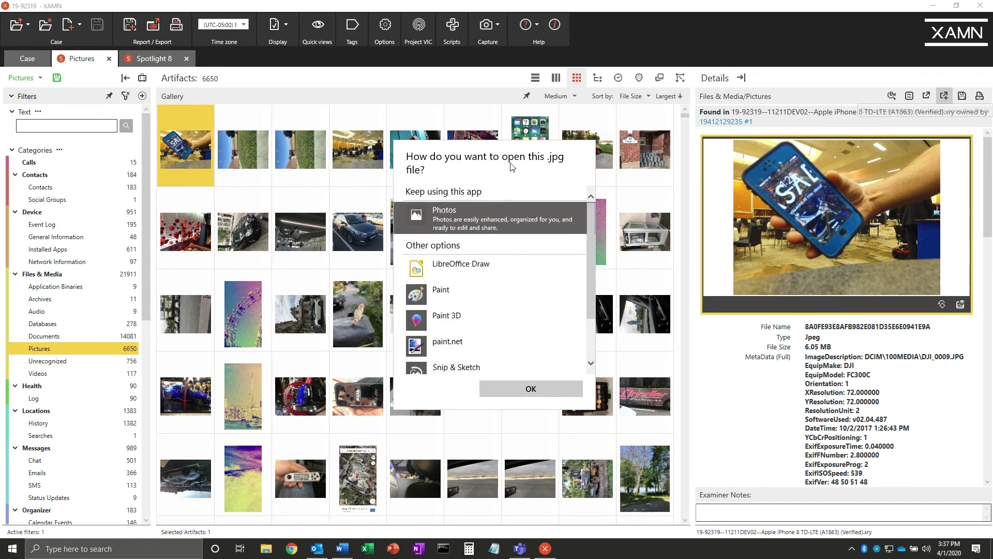
pyautogui.click(531, 389)
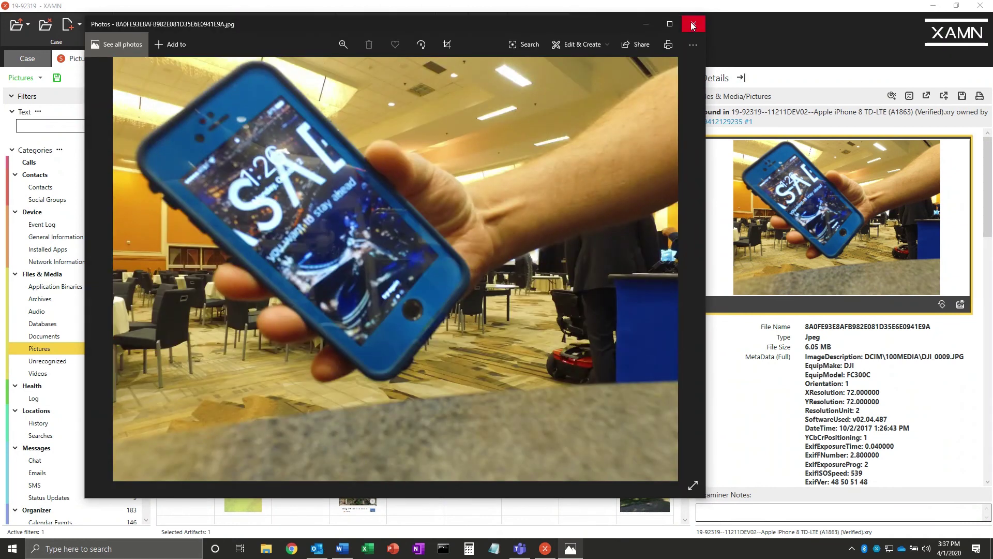
pyautogui.click(694, 24)
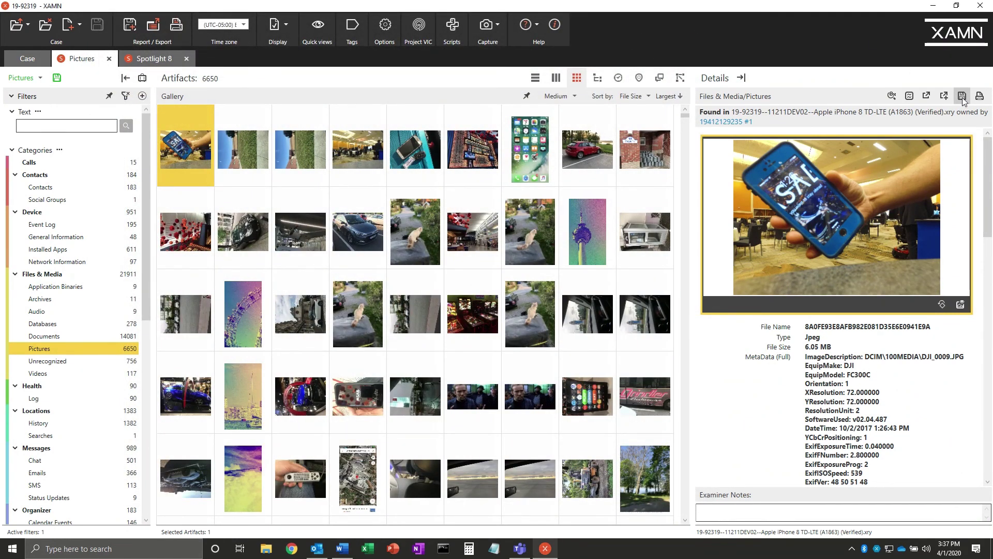
# - Bring up the Save As options for the selected picture and cancel without saving
pyautogui.click(962, 97)
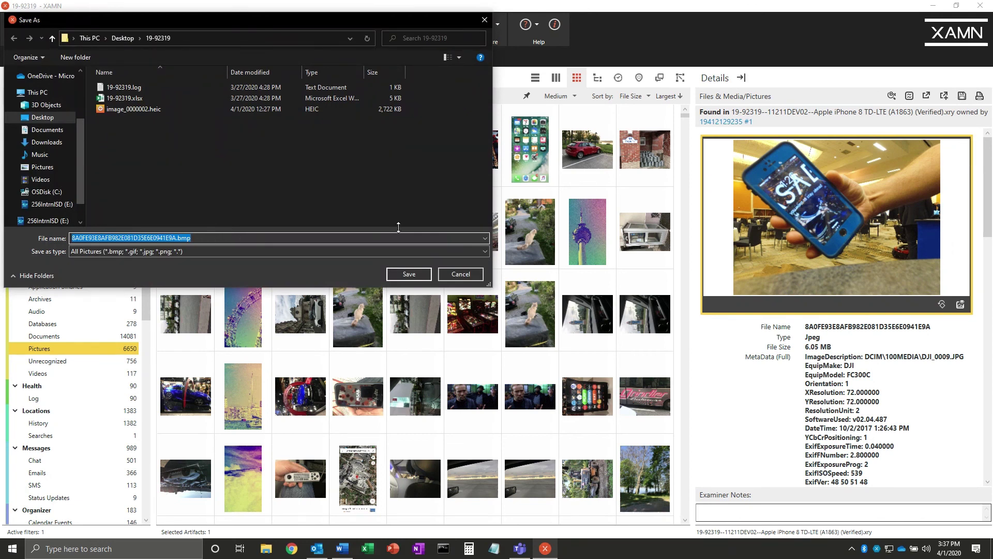
pyautogui.click(476, 275)
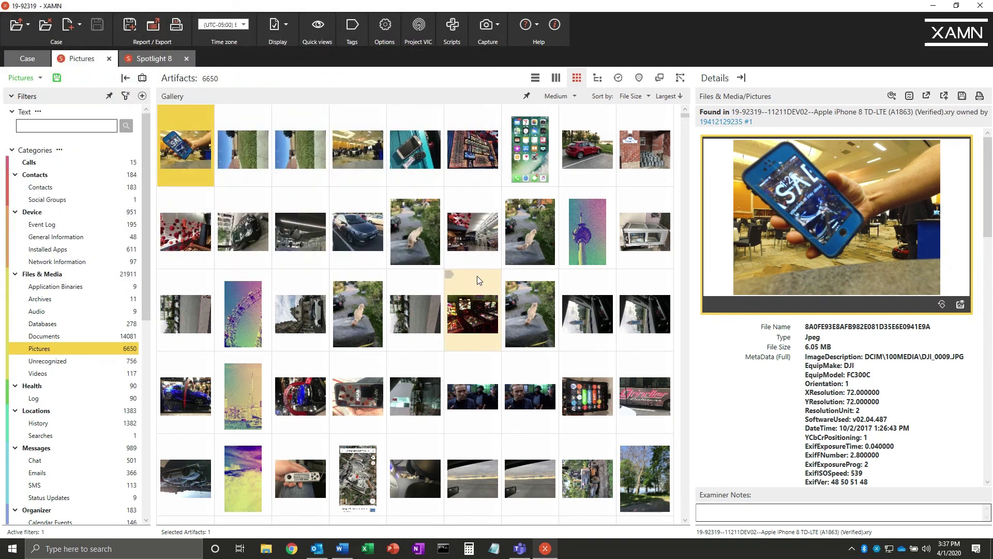
# - Examine the selected picture's print preview, including its metadata, hash values and location map, and close the preview
pyautogui.click(979, 96)
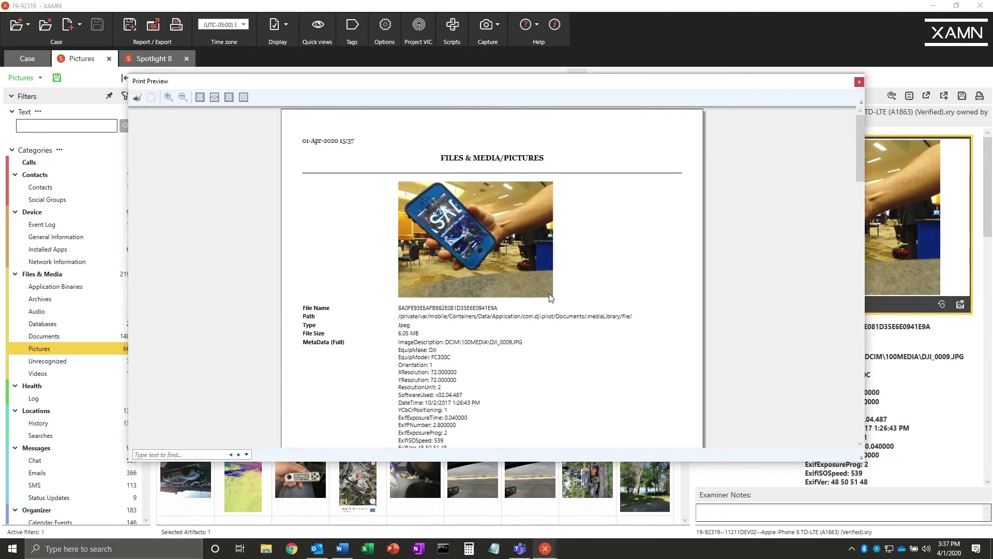
pyautogui.scroll(-1, 549, 298)
pyautogui.scroll(-10, 550, 298)
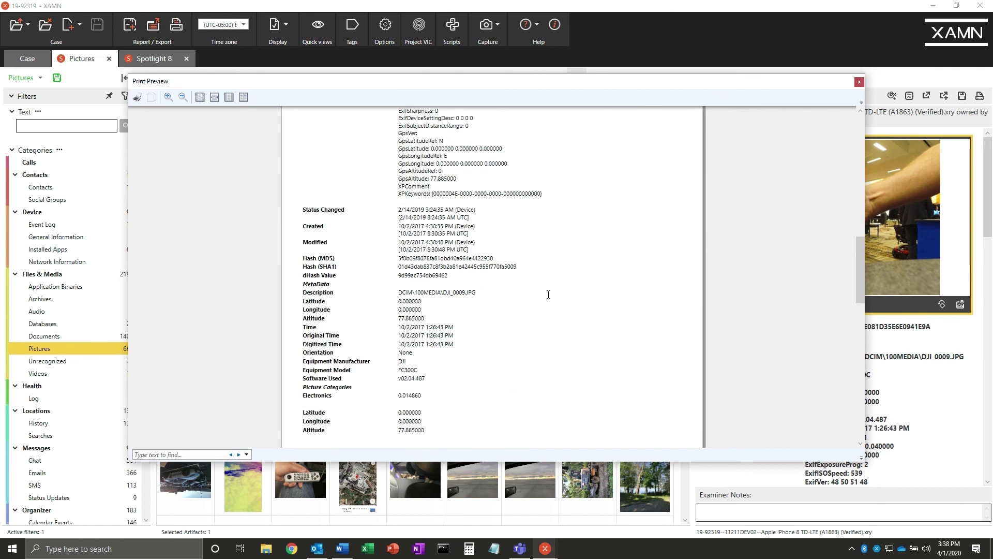
pyautogui.scroll(3, 548, 295)
pyautogui.scroll(-11, 548, 294)
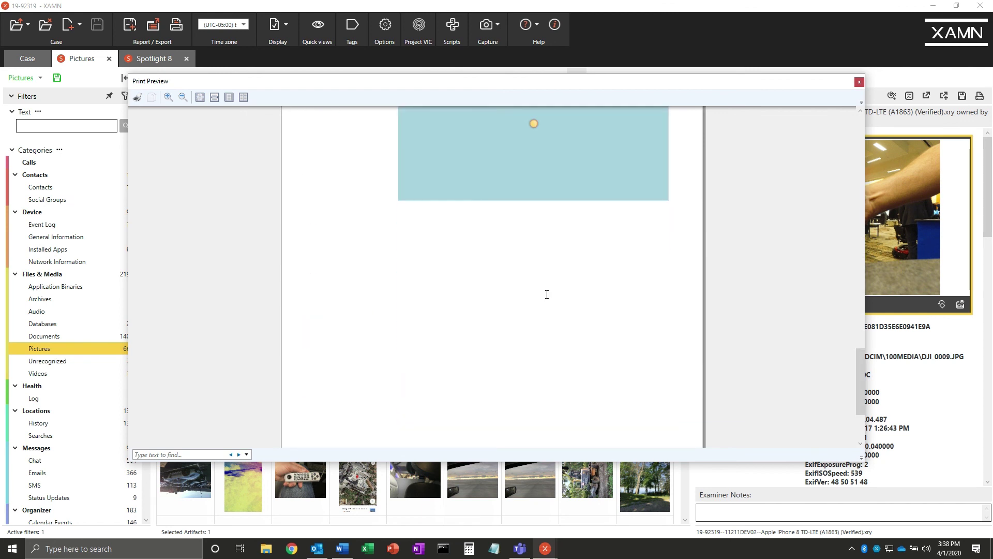
pyautogui.scroll(8, 547, 292)
pyautogui.scroll(-15, 546, 292)
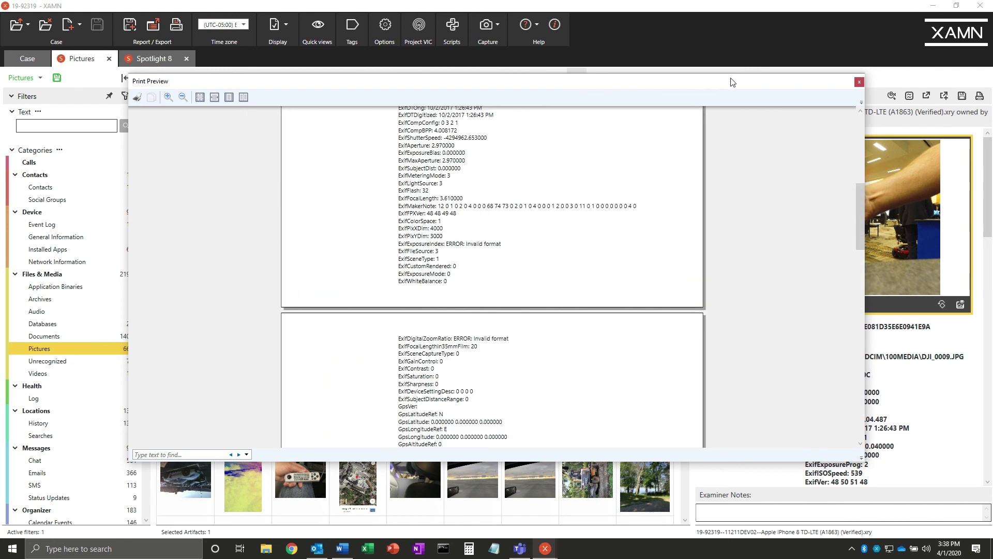
pyautogui.click(859, 83)
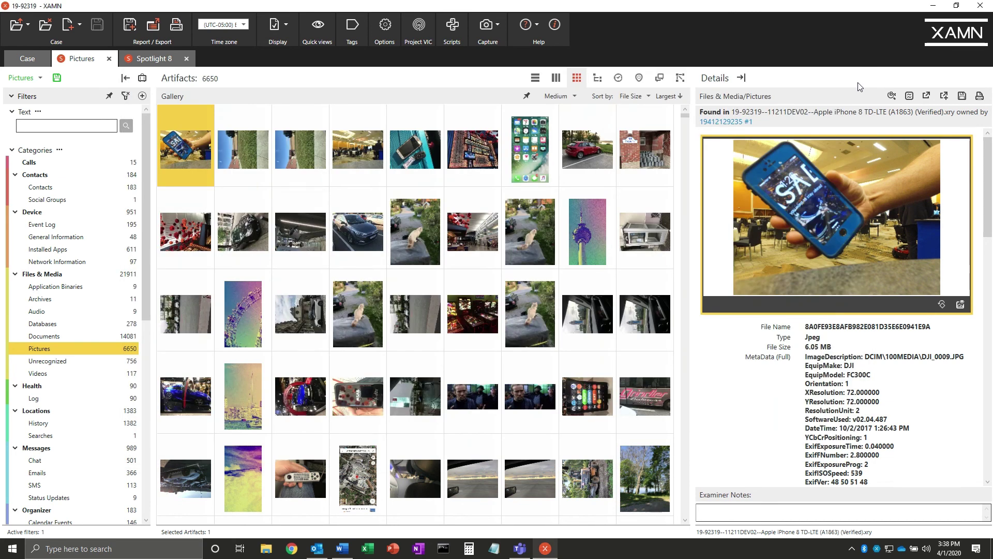